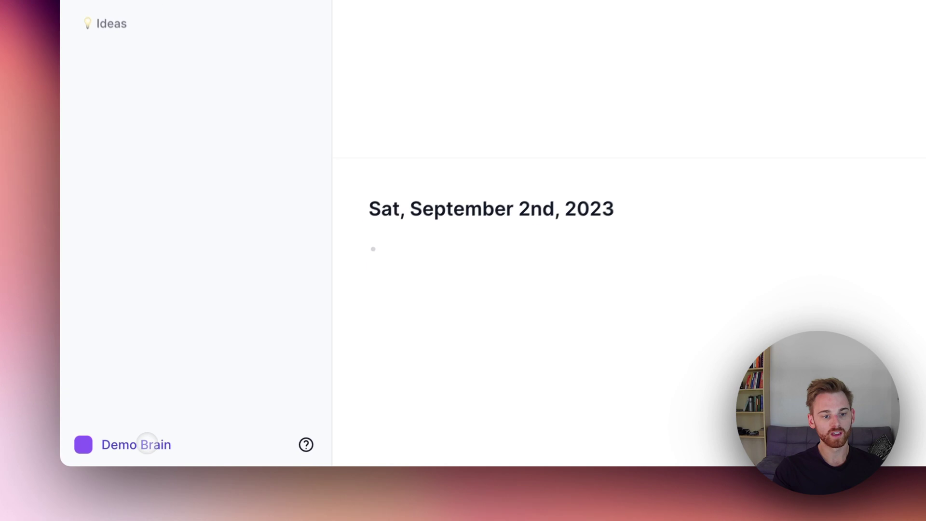
From Preferences > Connections, choose Connect an iCloud account in the Connect an account dropdown.
left_click(163, 455)
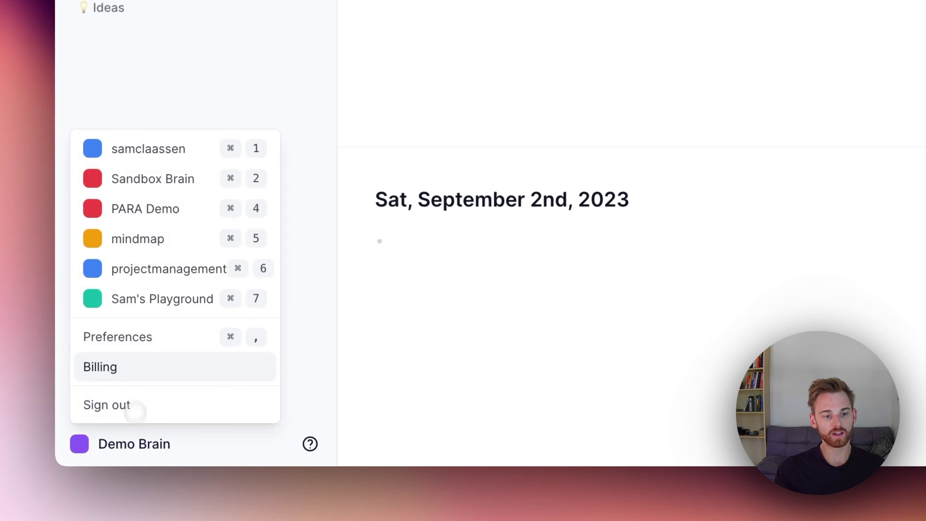
left_click(125, 345)
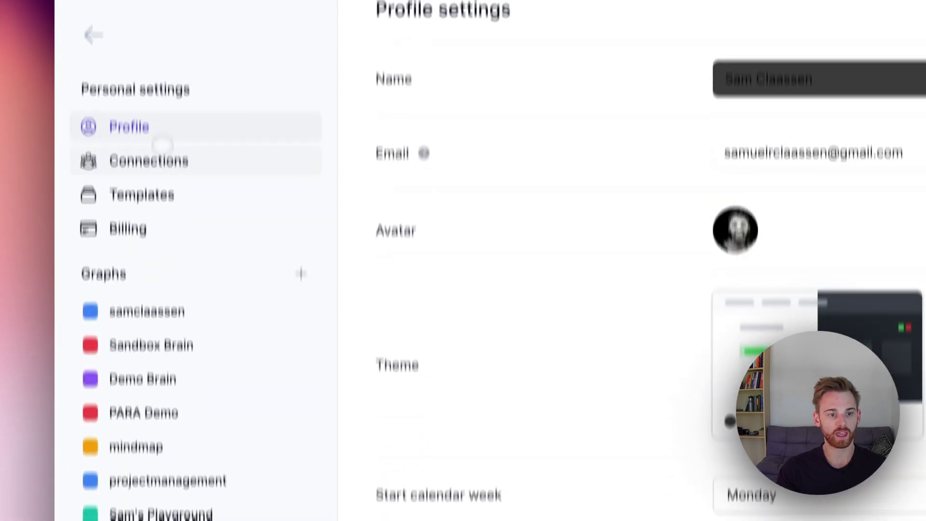
left_click(154, 230)
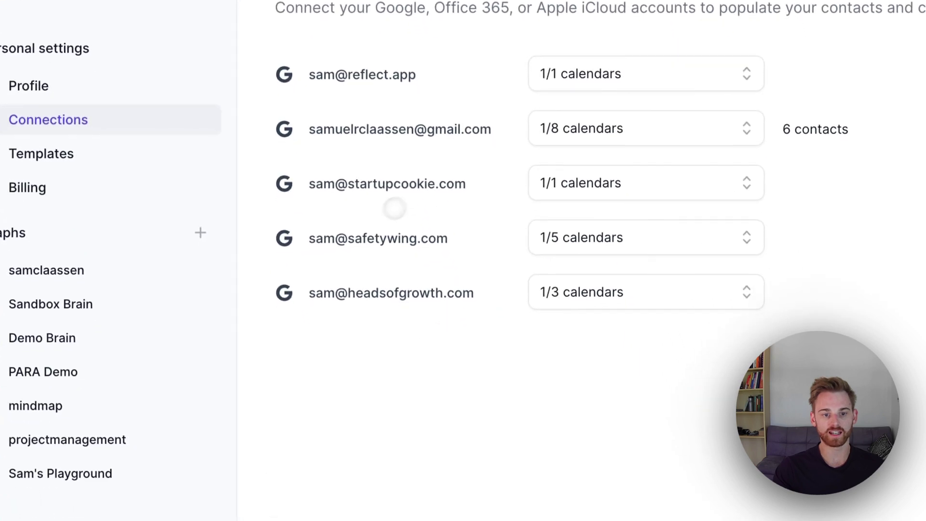
left_click(887, 65)
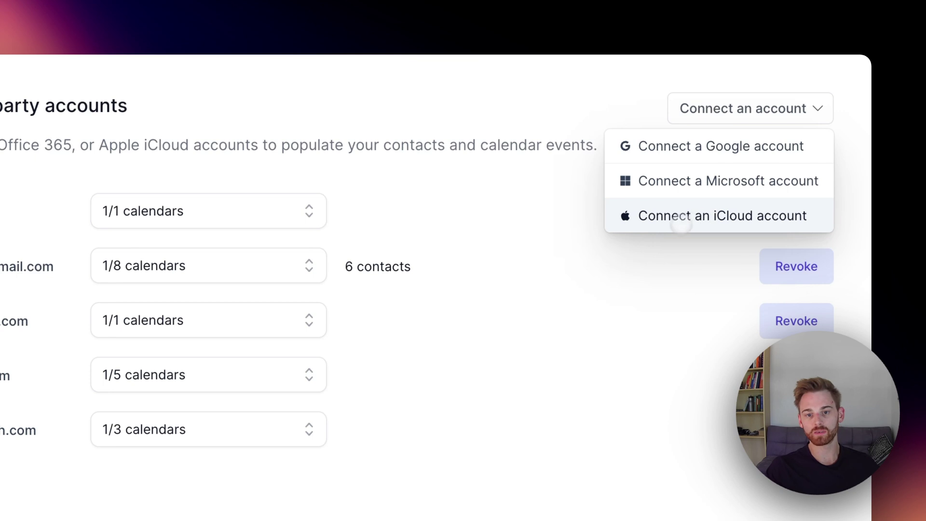
left_click(674, 223)
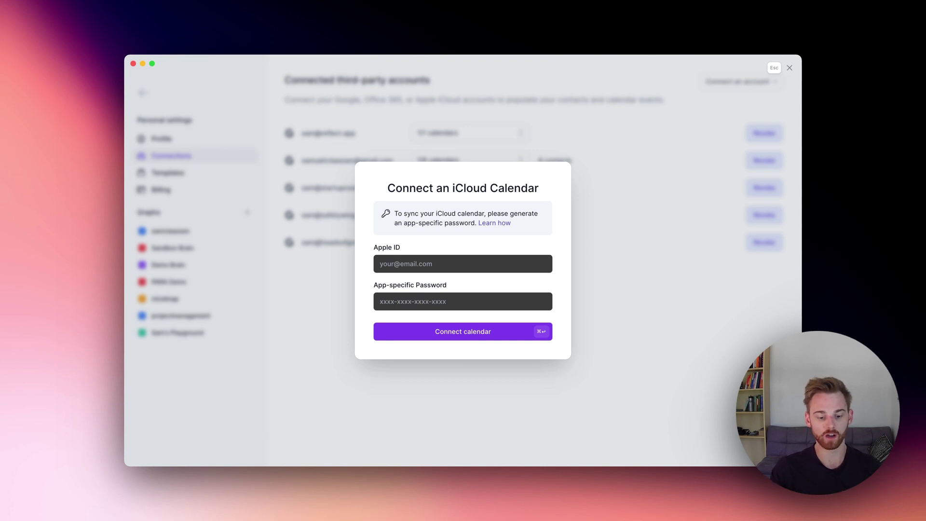
Bring the browser's Apple ID Sign-In and Security page forward and scroll down to App-Specific Passwords.
key("ctrl+Up")
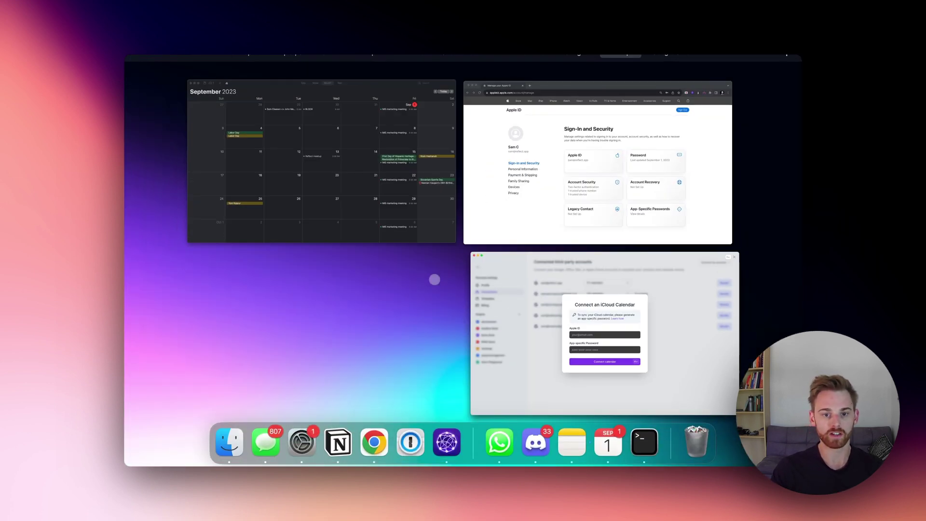
key("Up")
key("Return")
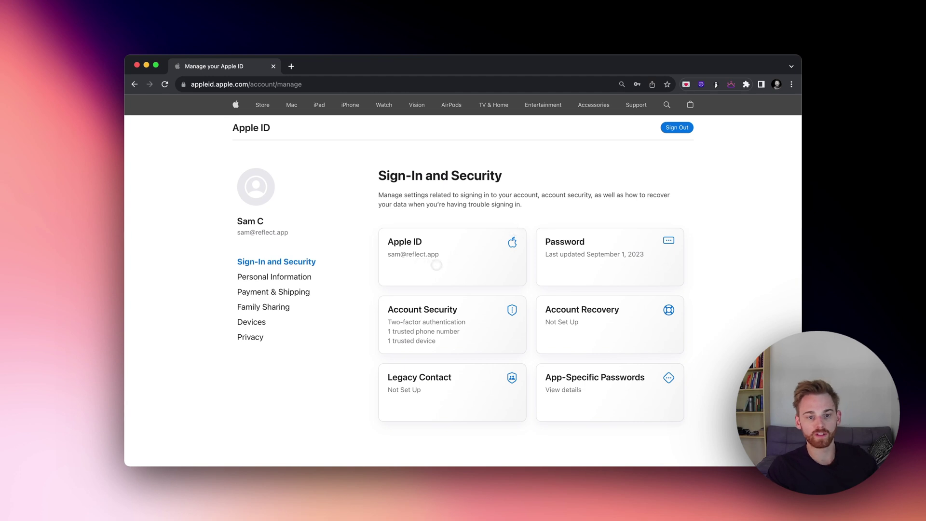
scroll(479, 259, "down", 3)
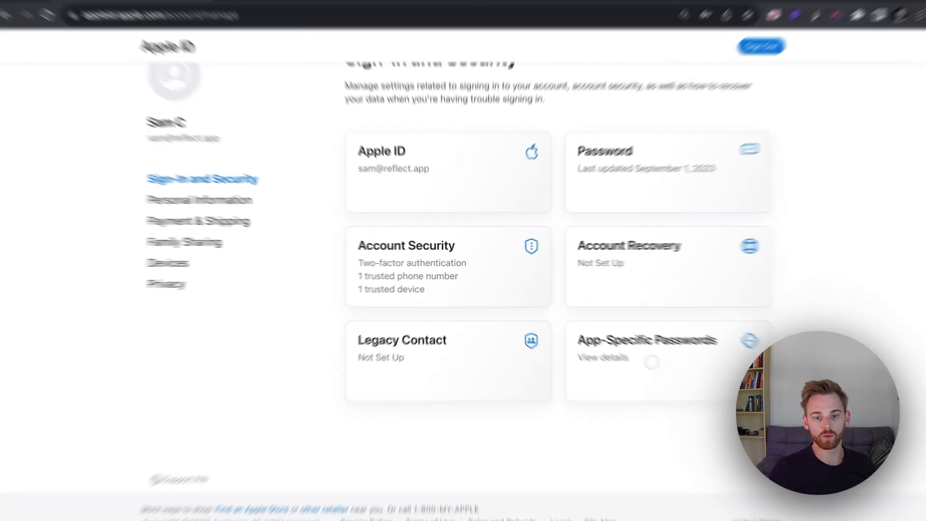
Generate an app-specific password named 'Reflect iCal Integration' and copy the generated password.
left_click(598, 333)
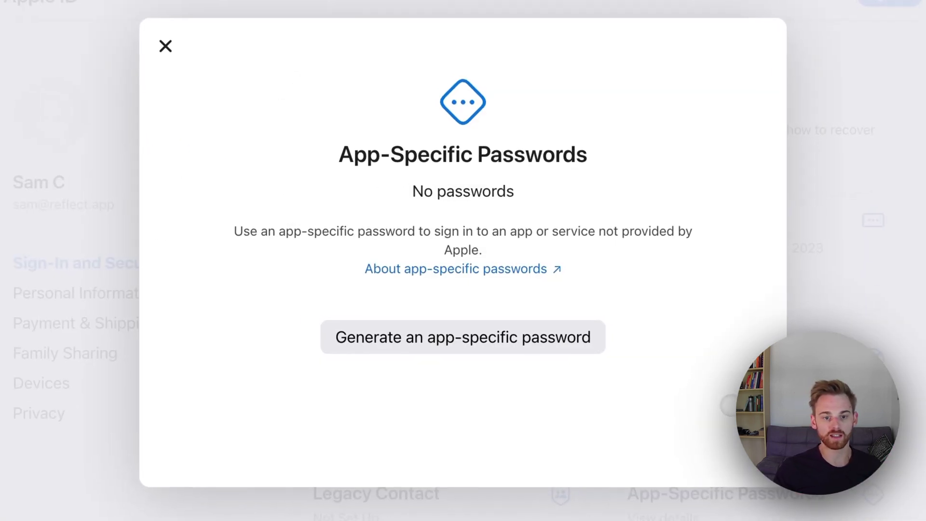
left_click(494, 340)
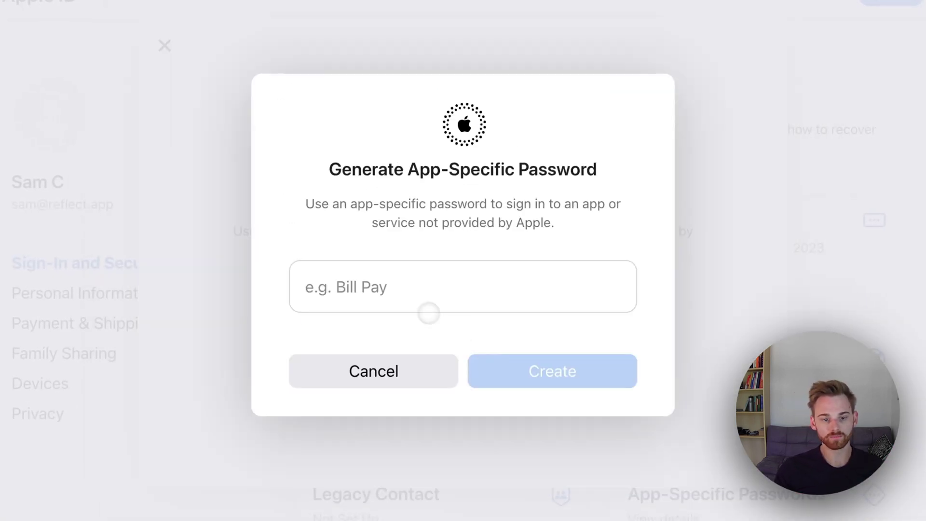
left_click(418, 300)
type("Reflect")
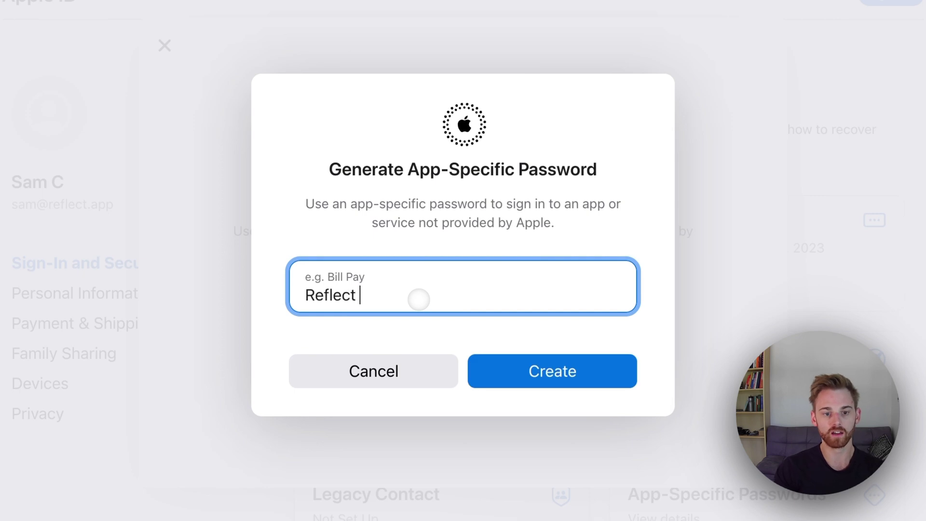
type(" iCal Int")
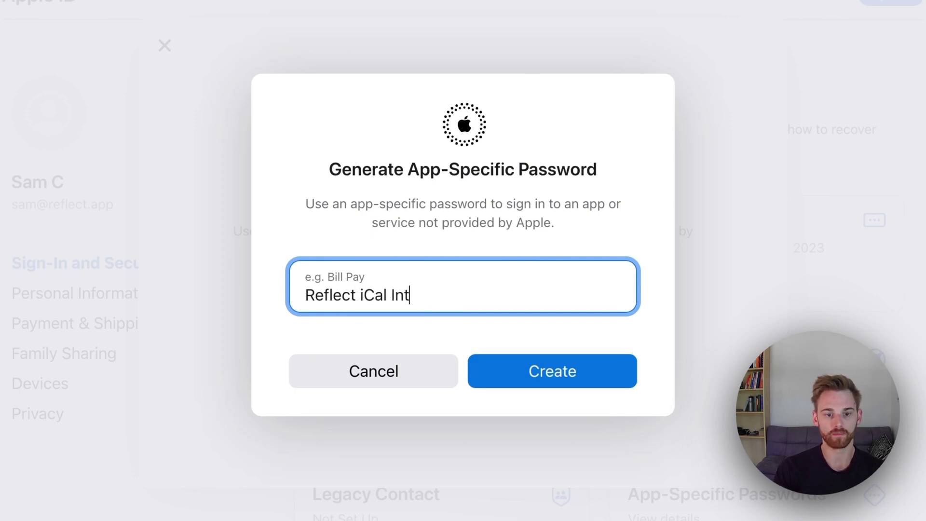
type("egration")
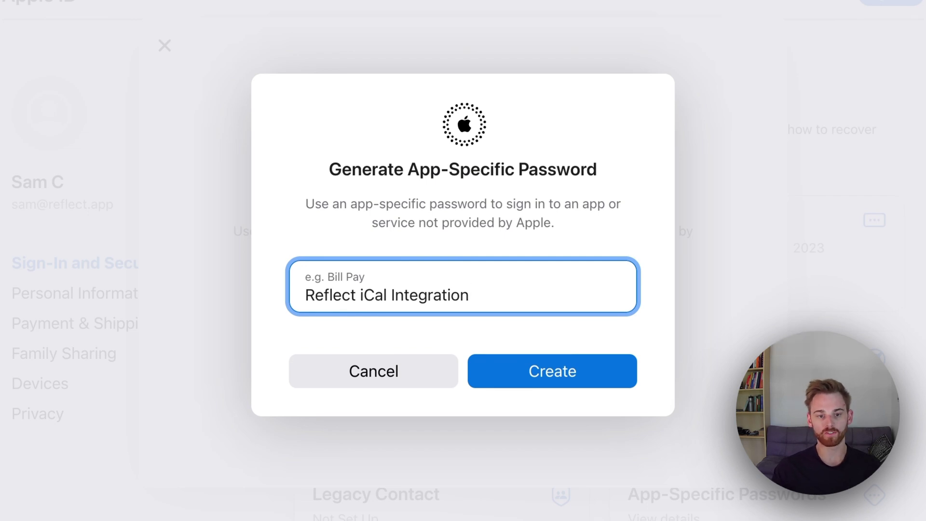
left_click(526, 360)
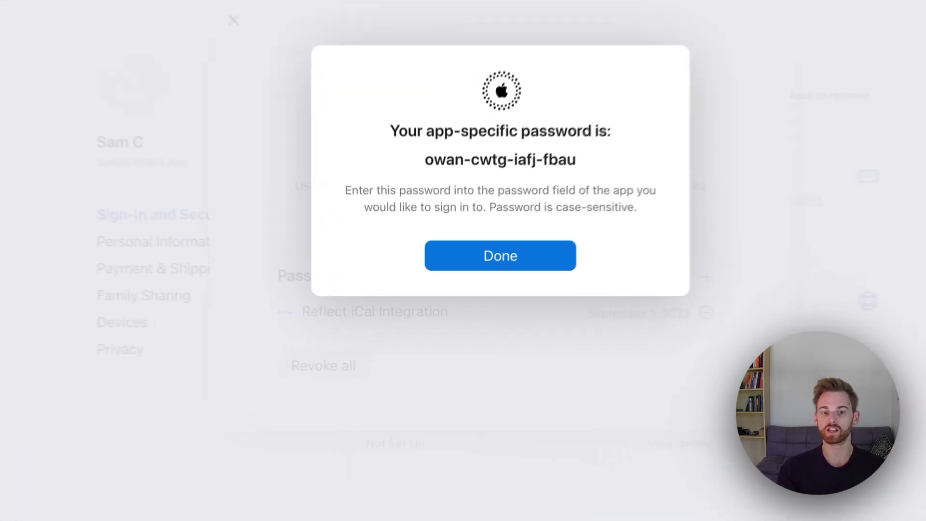
triple_click(483, 232)
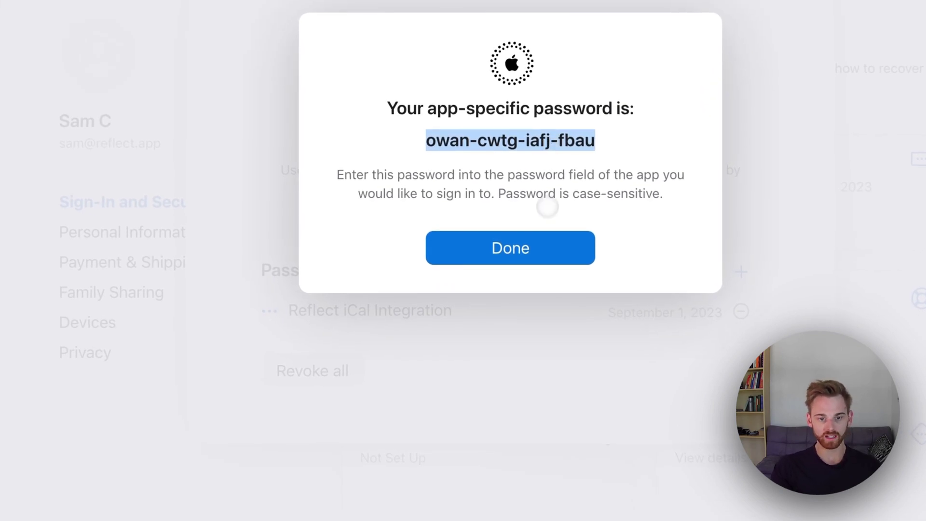
left_click(535, 245)
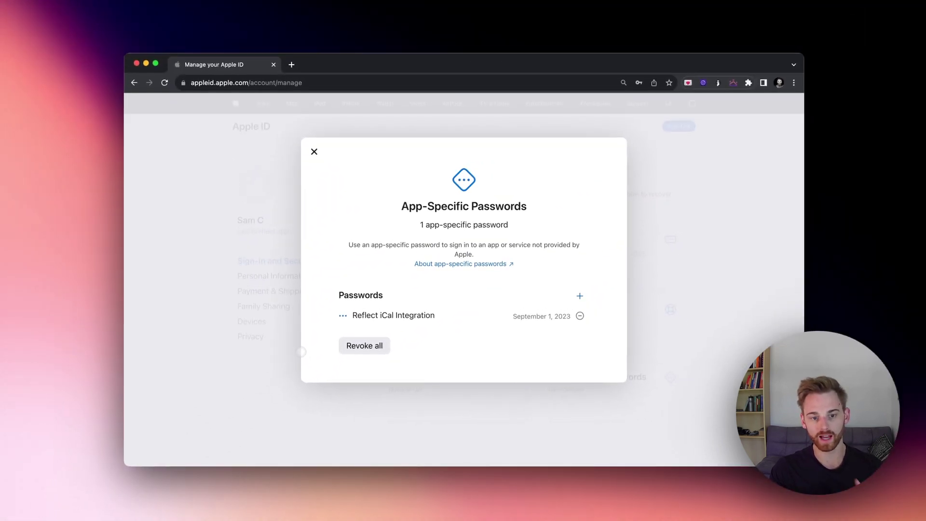
In Reflect's iCloud form, enter the Apple ID, paste the app-specific password and connect the calendar.
key("ctrl+Up")
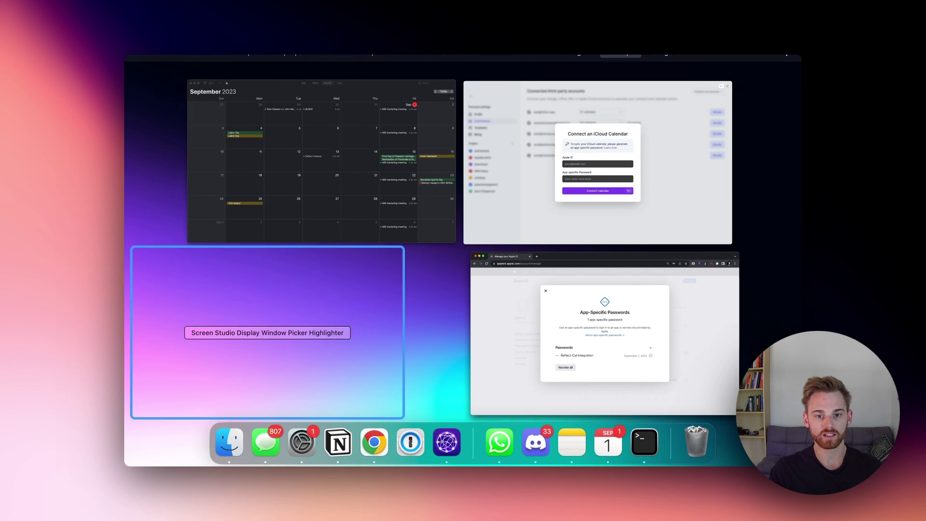
left_click(598, 161)
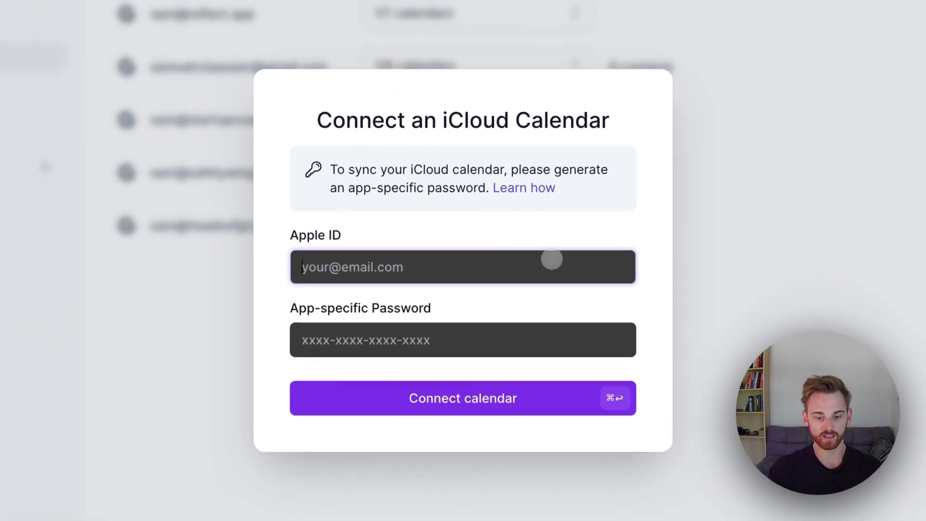
left_click(510, 260)
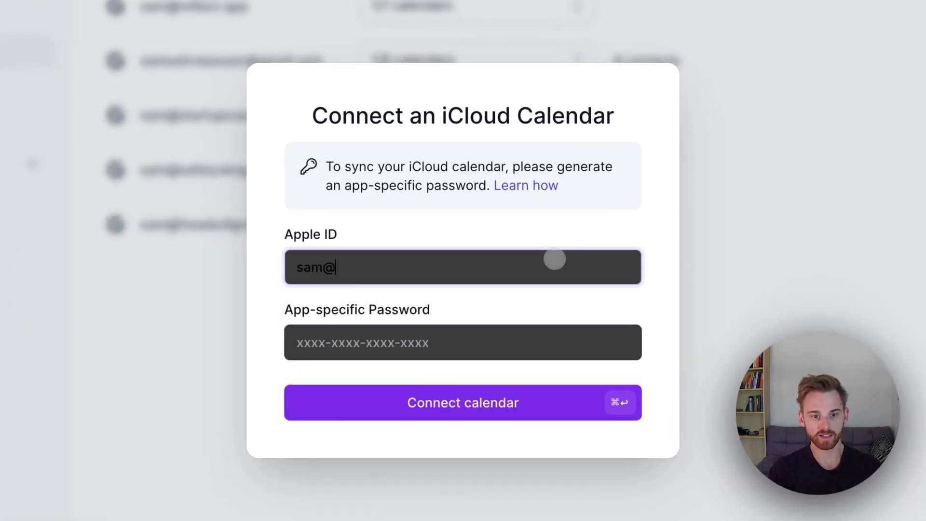
key("Tab")
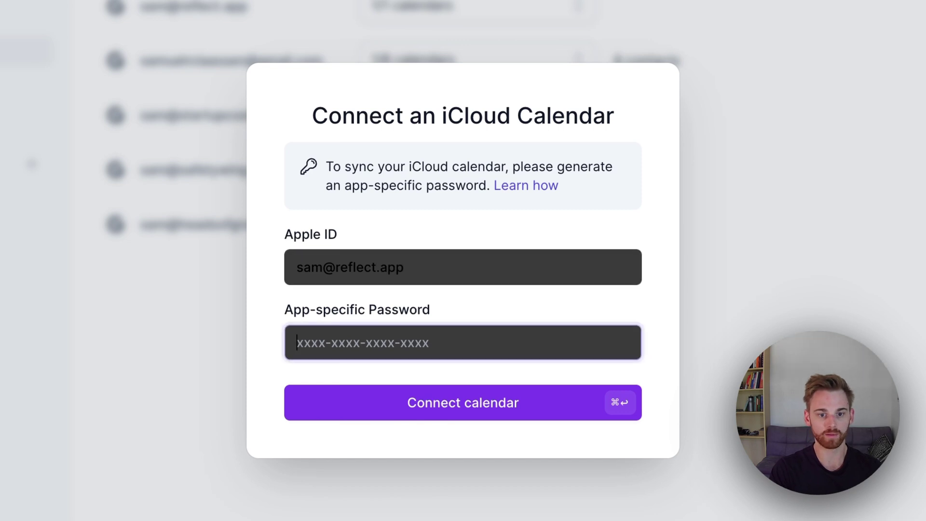
key("super+v")
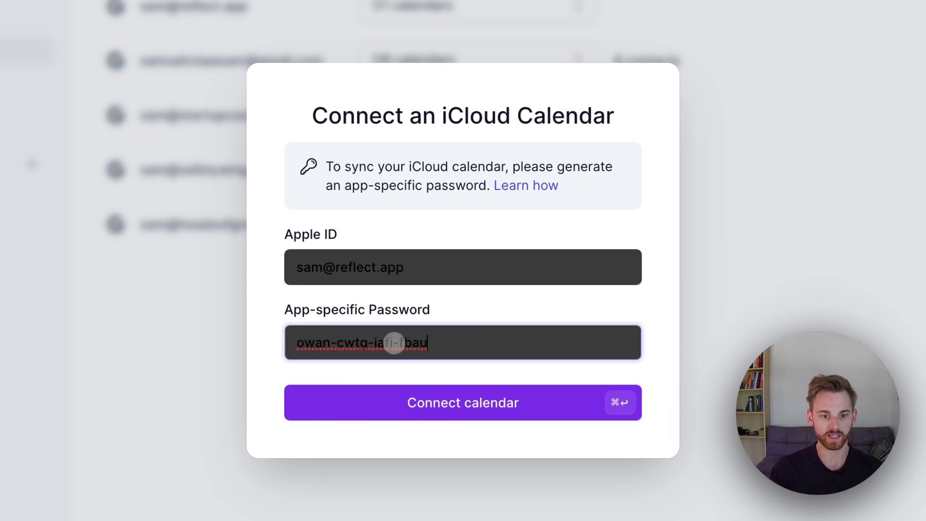
left_click(521, 401)
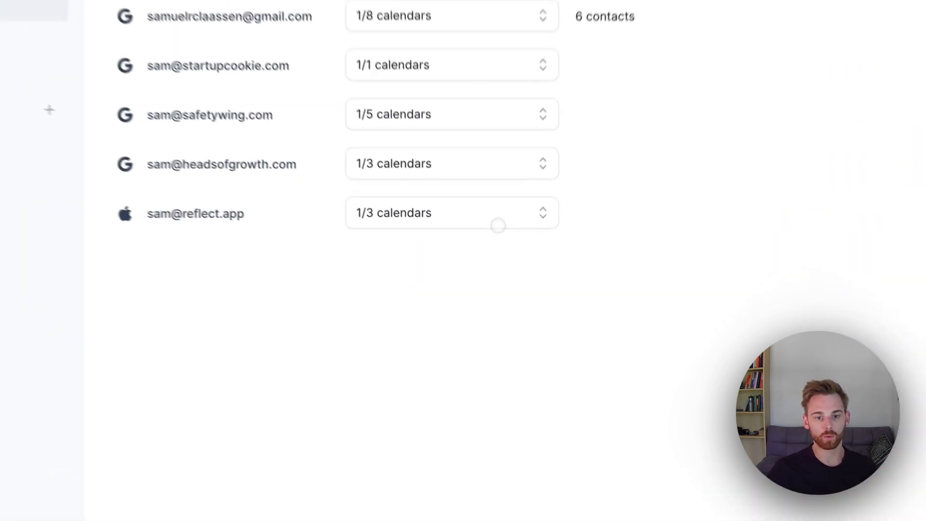
Tick the Reminders and Work calendars so the iCloud account syncs 3/3 calendars.
left_click(498, 272)
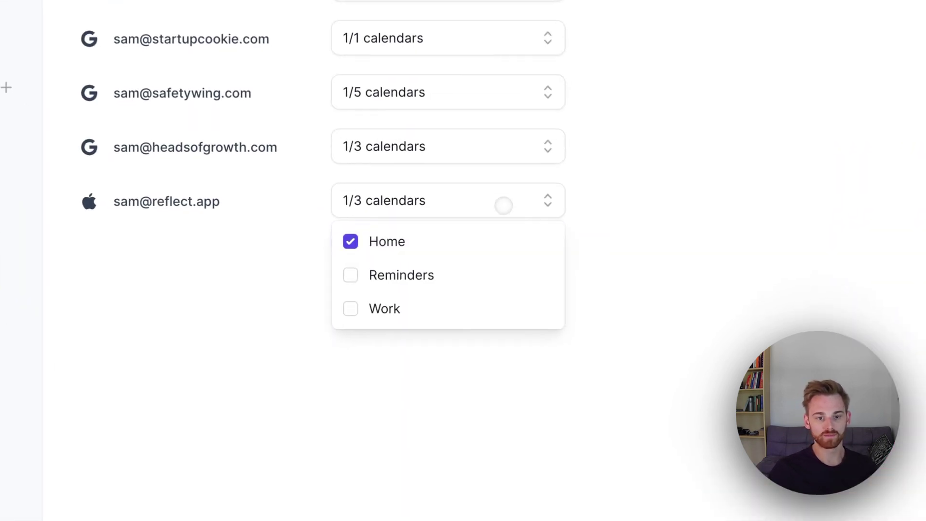
left_click(498, 271)
left_click(498, 271)
left_click(349, 274)
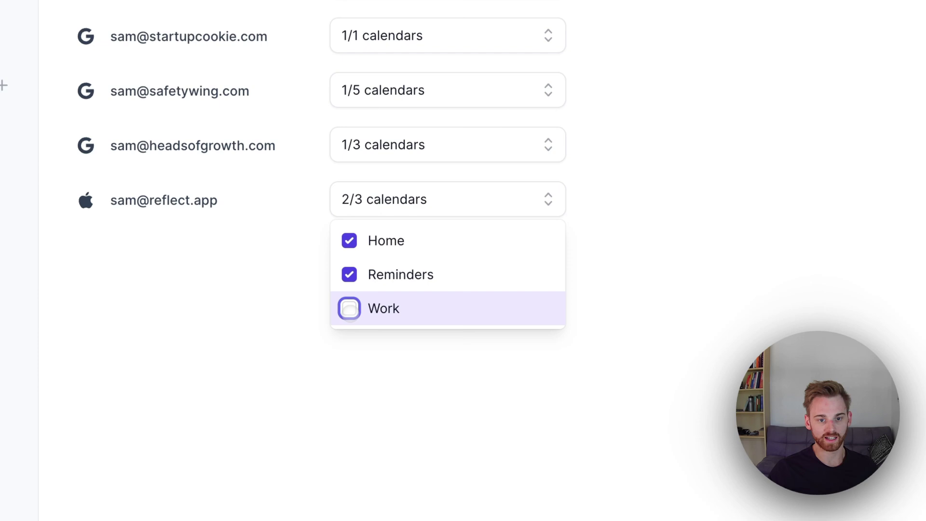
left_click(349, 309)
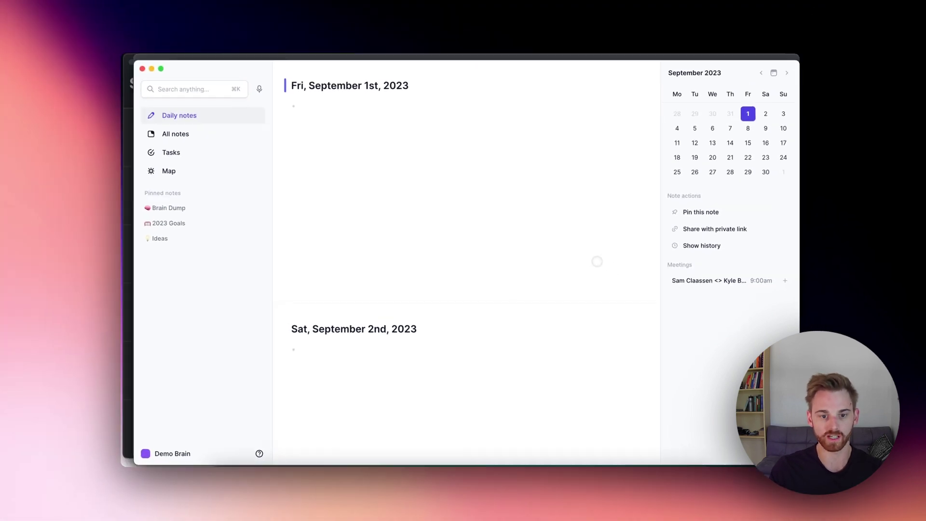
In Calendar, create an event titled 'Reflect test' on Friday, September 1.
key("ctrl+Up")
left_click(321, 164)
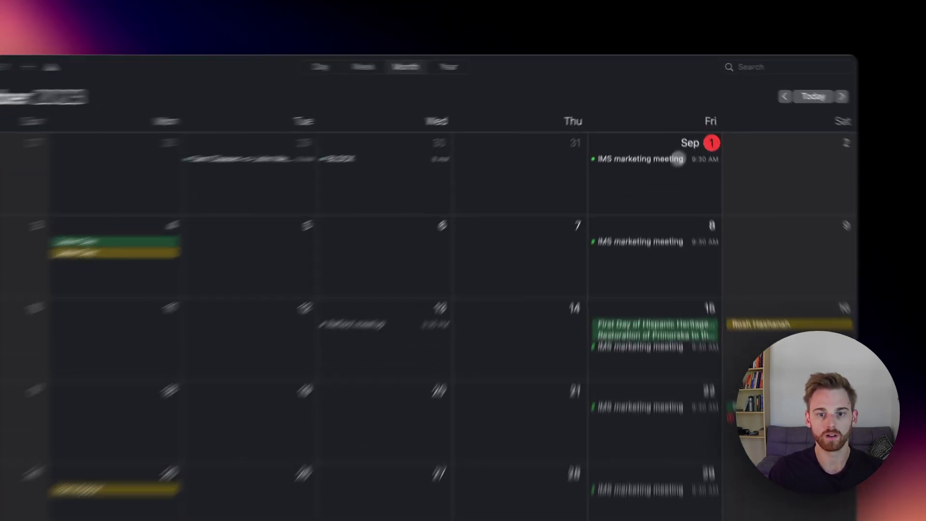
double_click(659, 143)
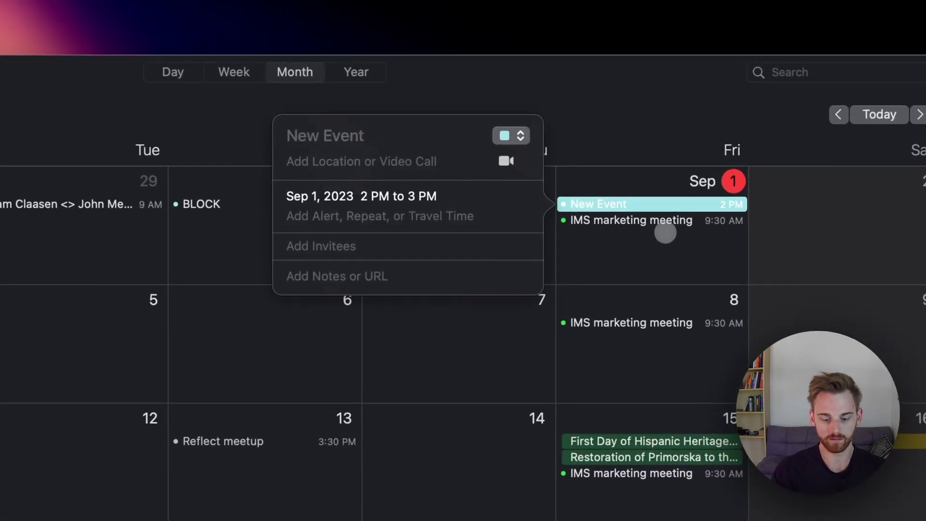
type("Reflect test")
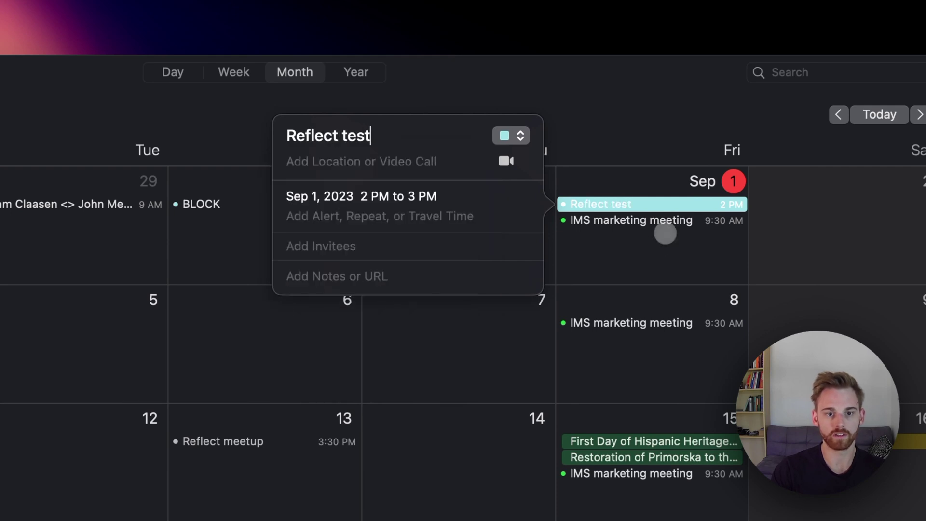
Add one invitee's e-mail address to the Reflect test event and send the invitation.
left_click(375, 249)
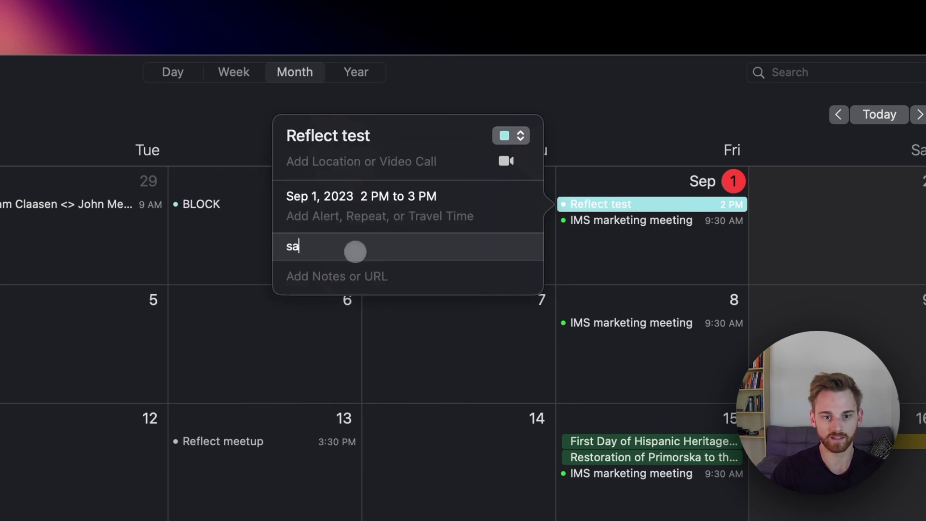
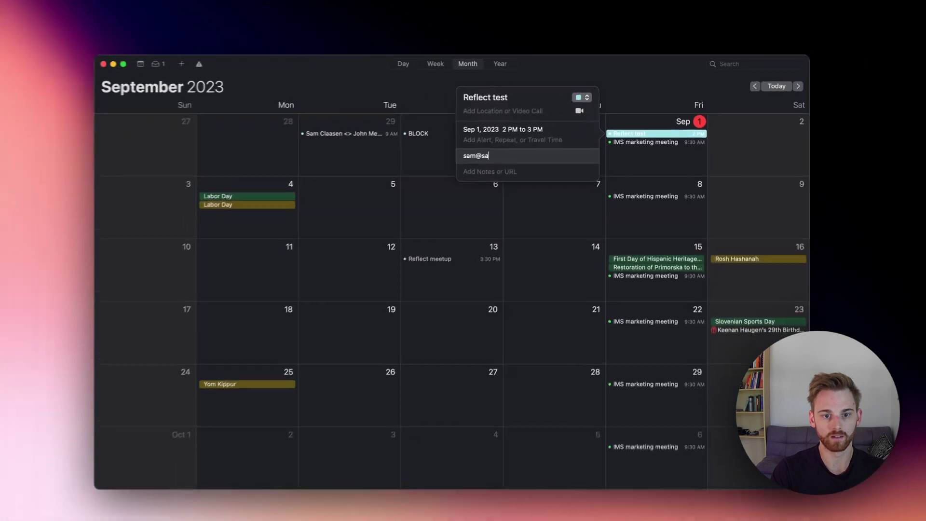
key("Return")
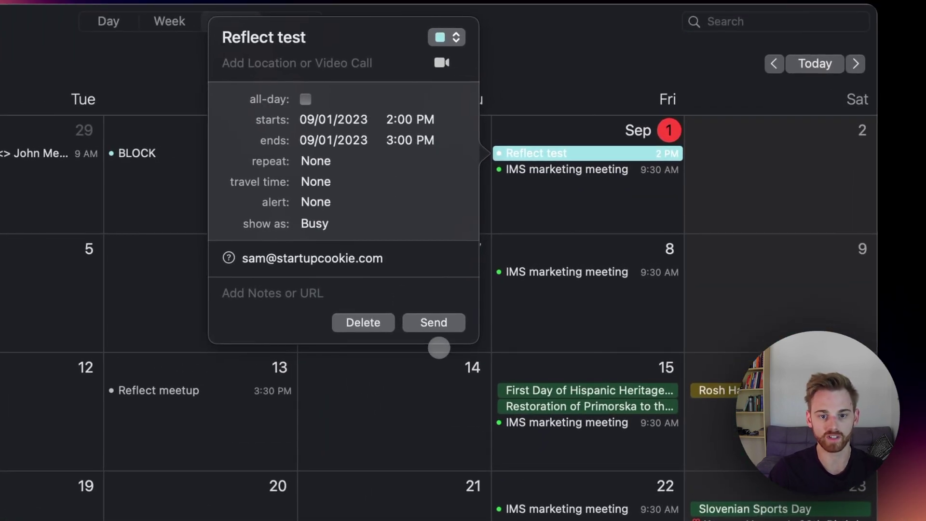
left_click(413, 323)
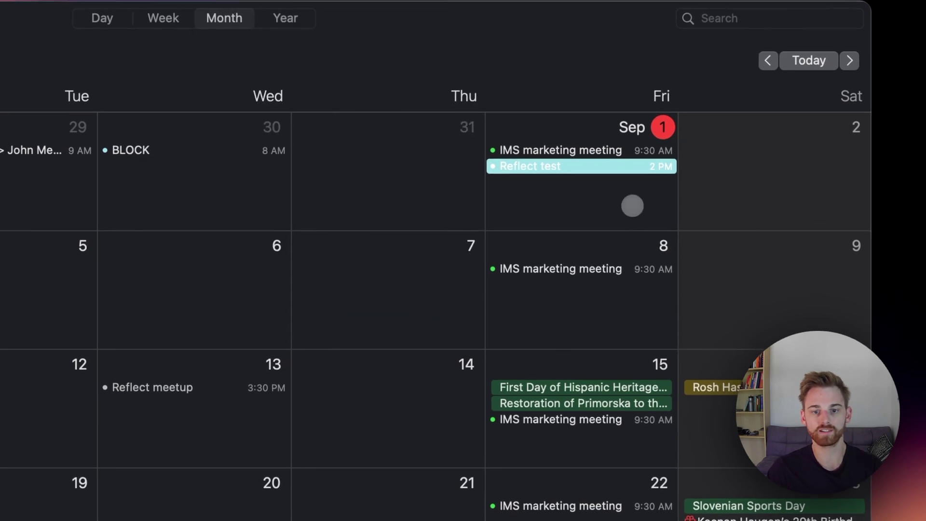
left_click(599, 203)
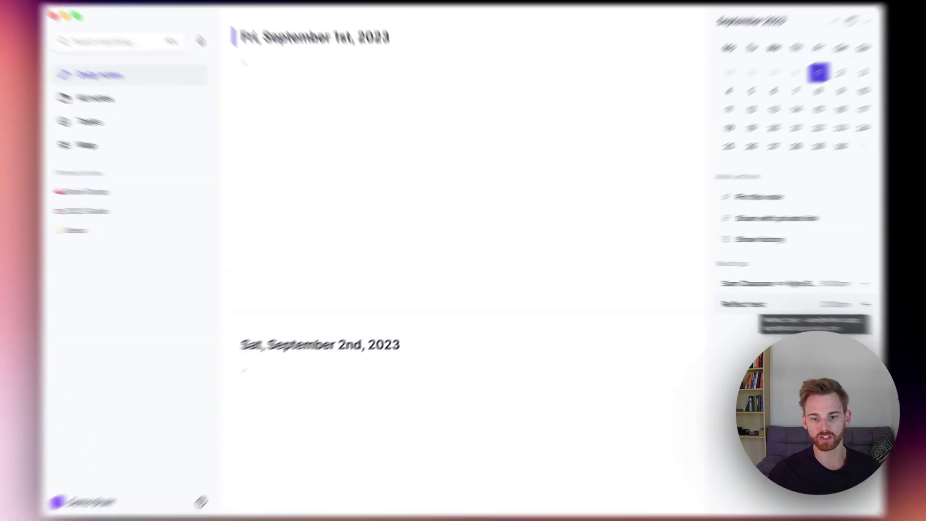
Add the Reflect test meeting to the daily note with one attendee and a backlinked note.
left_click(787, 295)
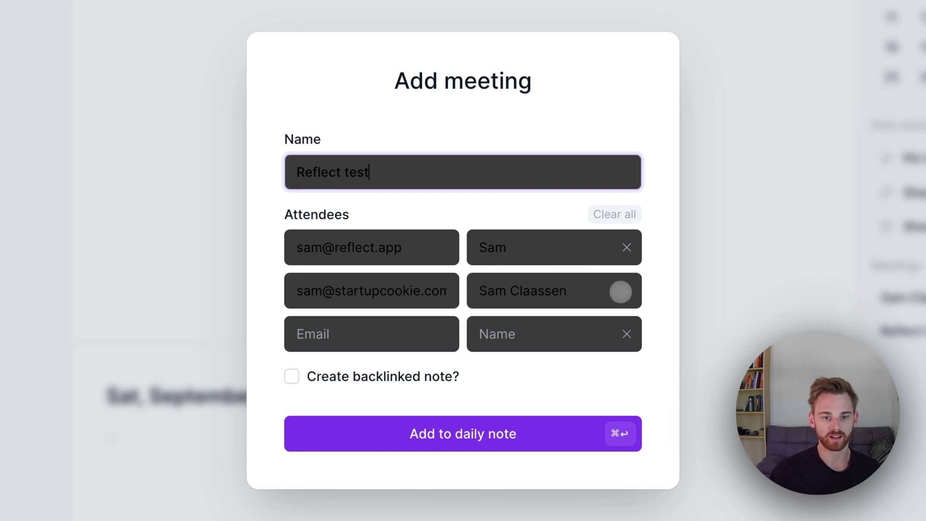
left_click(628, 289)
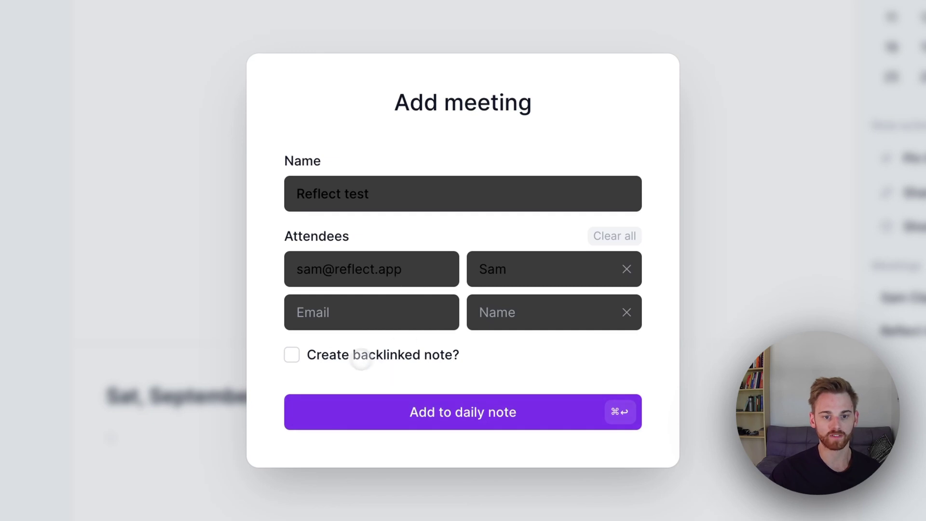
left_click(300, 356)
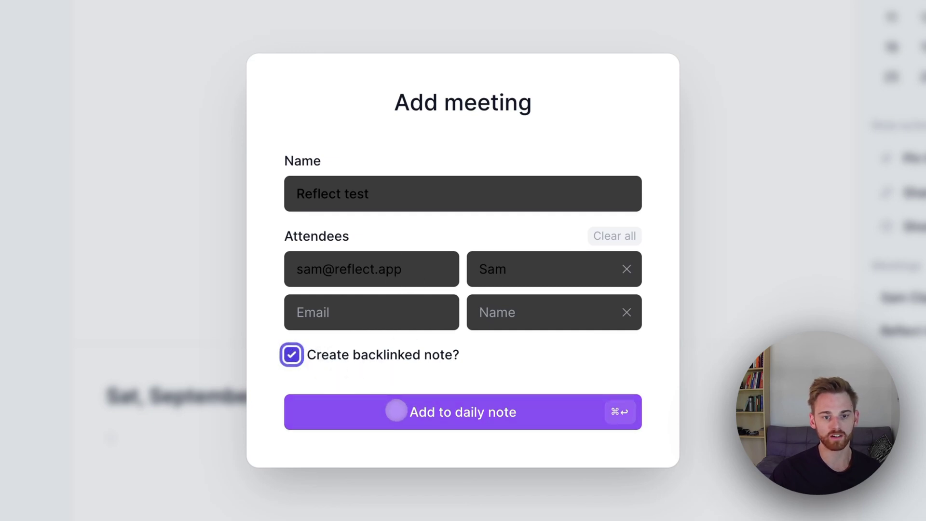
left_click(503, 408)
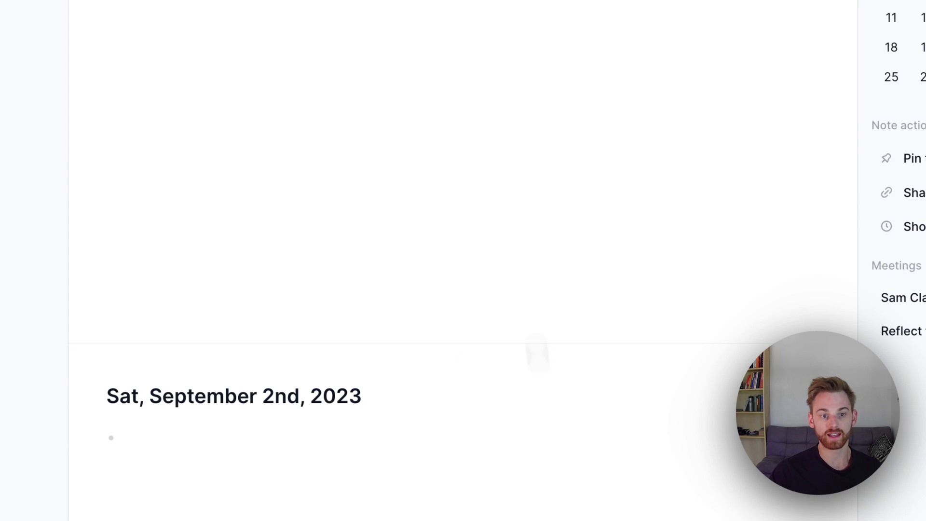